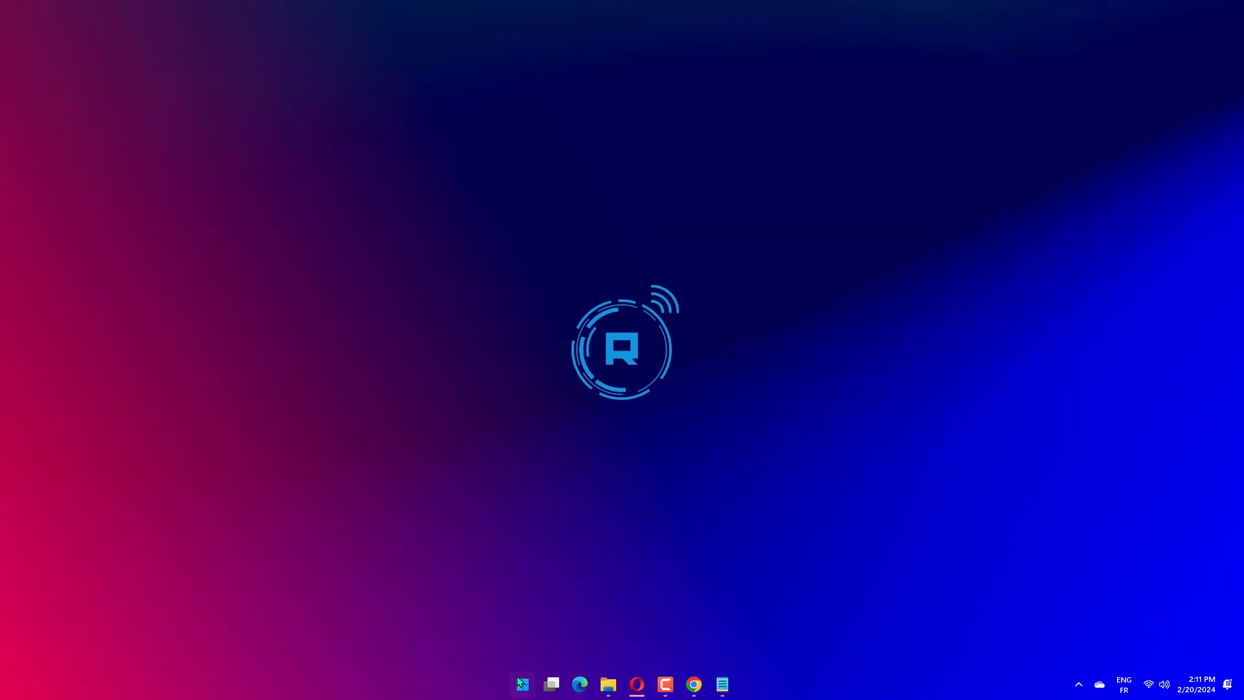
Open Task Manager from the Start menu and right-click the Google Chrome process without ending it
right_click(522, 684)
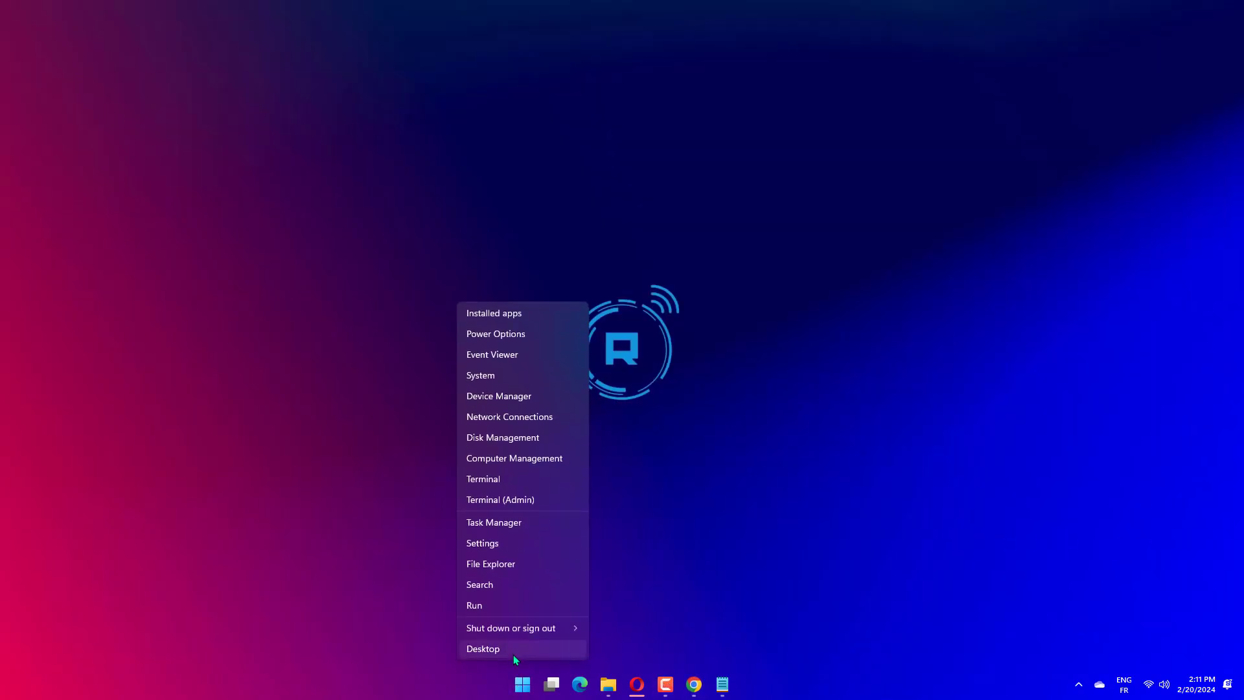
click(552, 526)
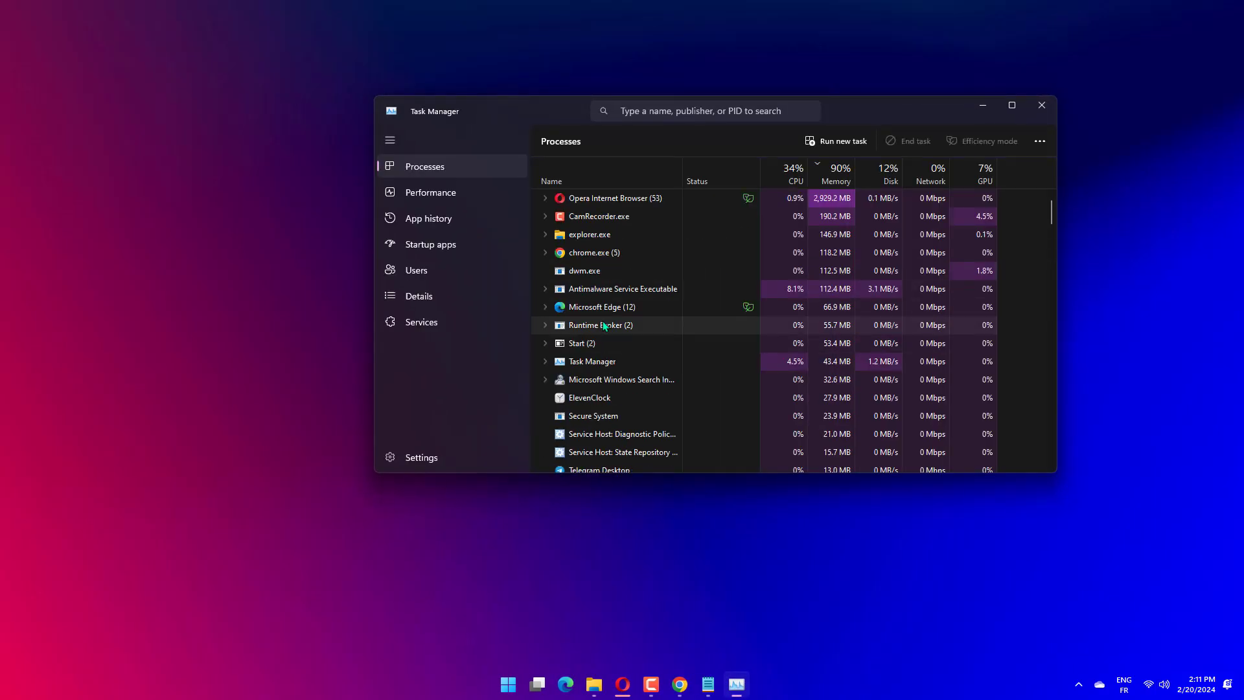
right_click(600, 255)
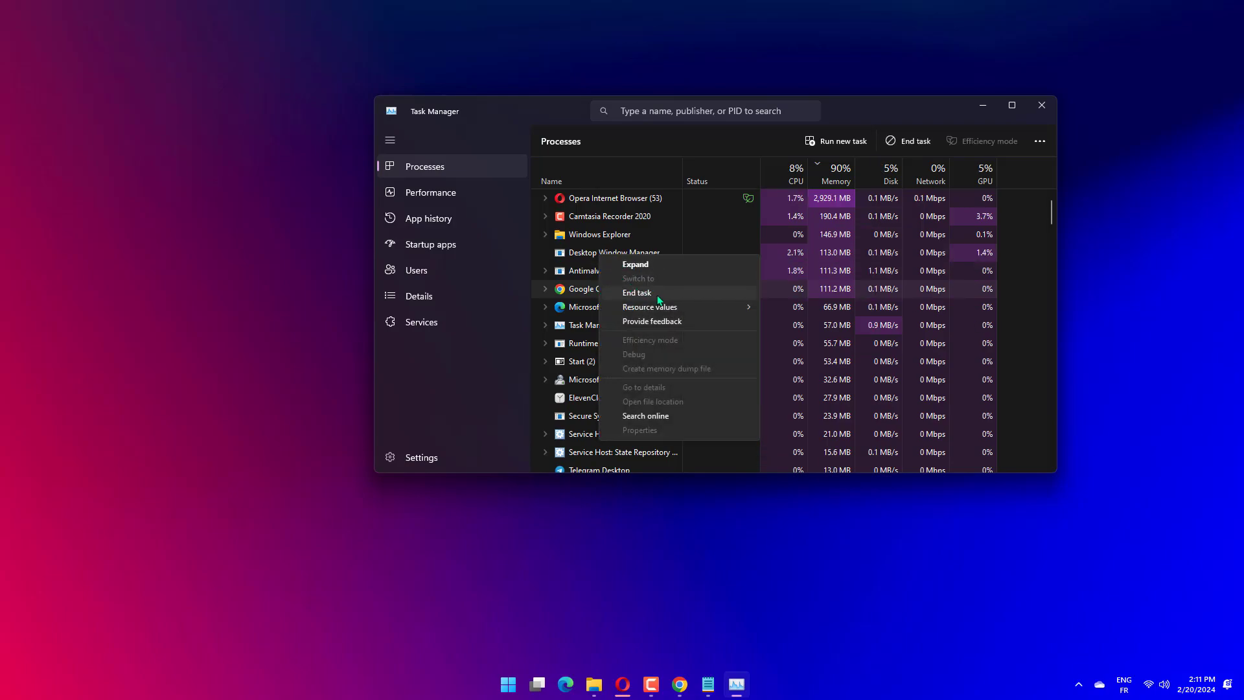
click(477, 358)
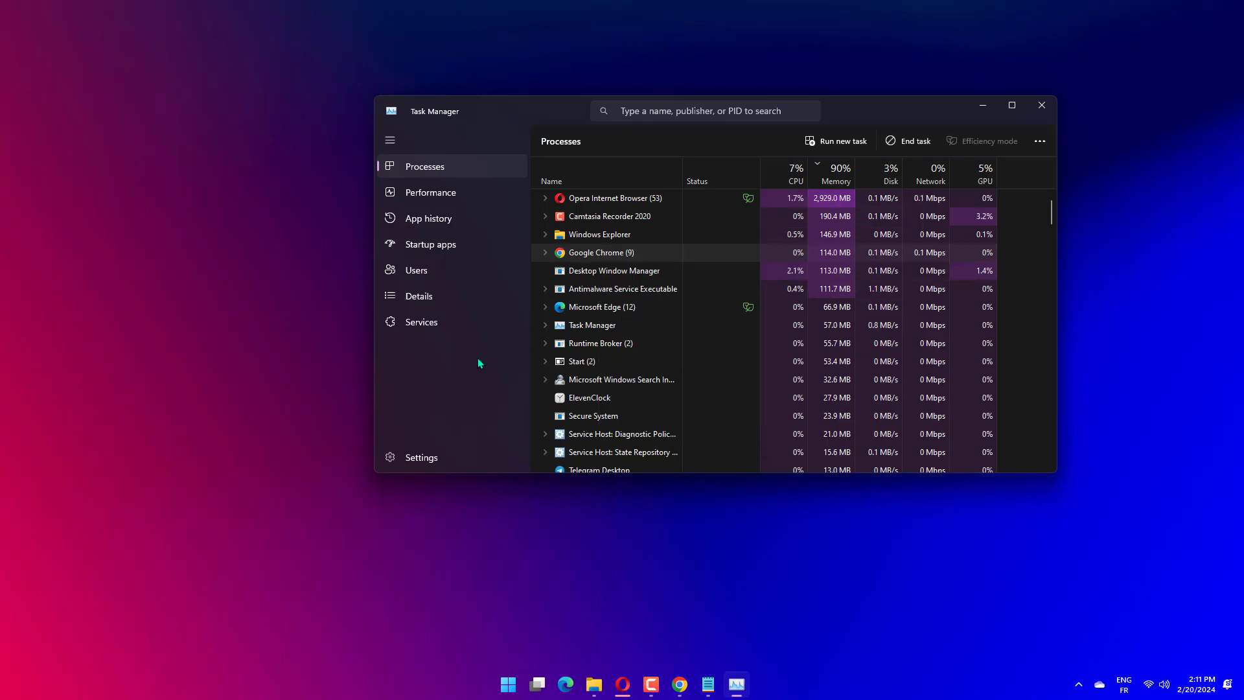
Close Task Manager, maximize Chrome, and open Clear browsing data under Privacy and security
click(1042, 103)
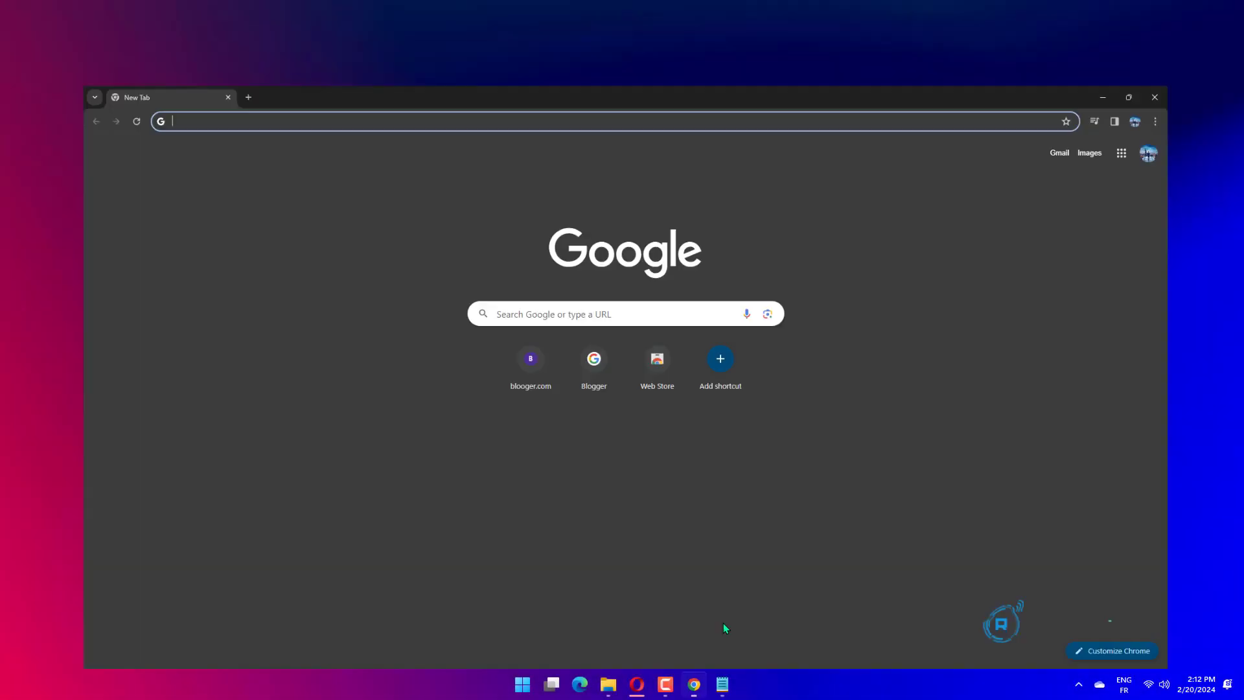
click(1129, 97)
click(1228, 40)
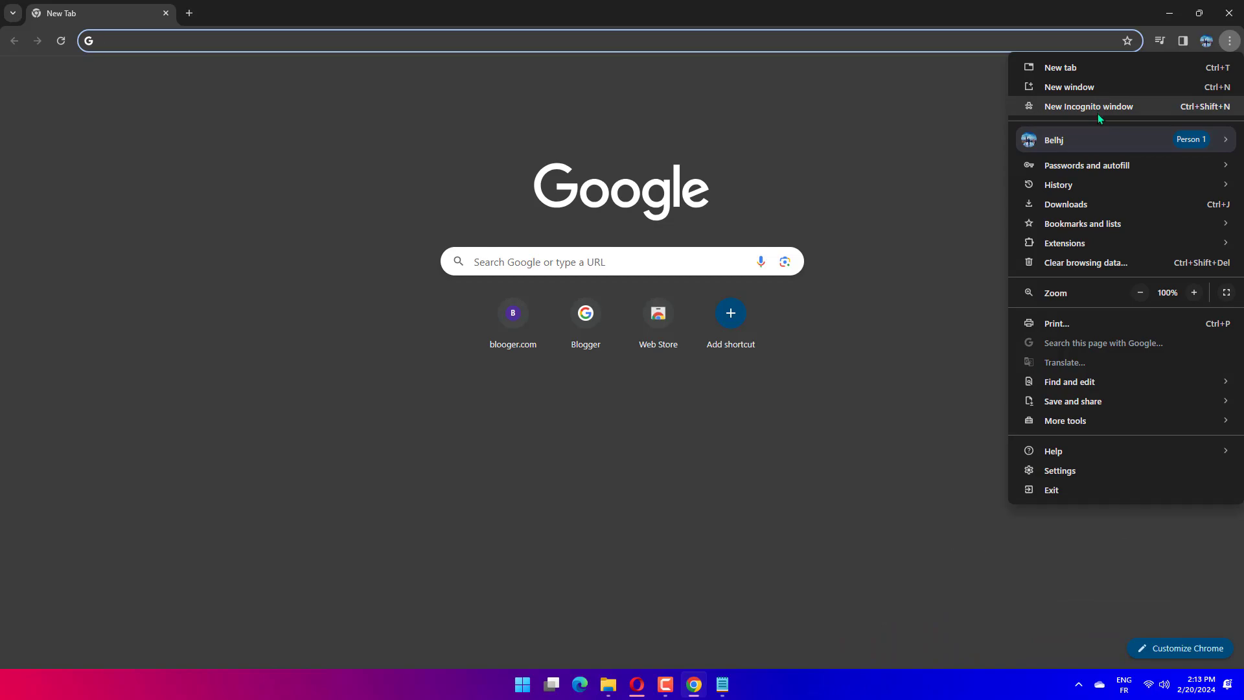
click(1082, 463)
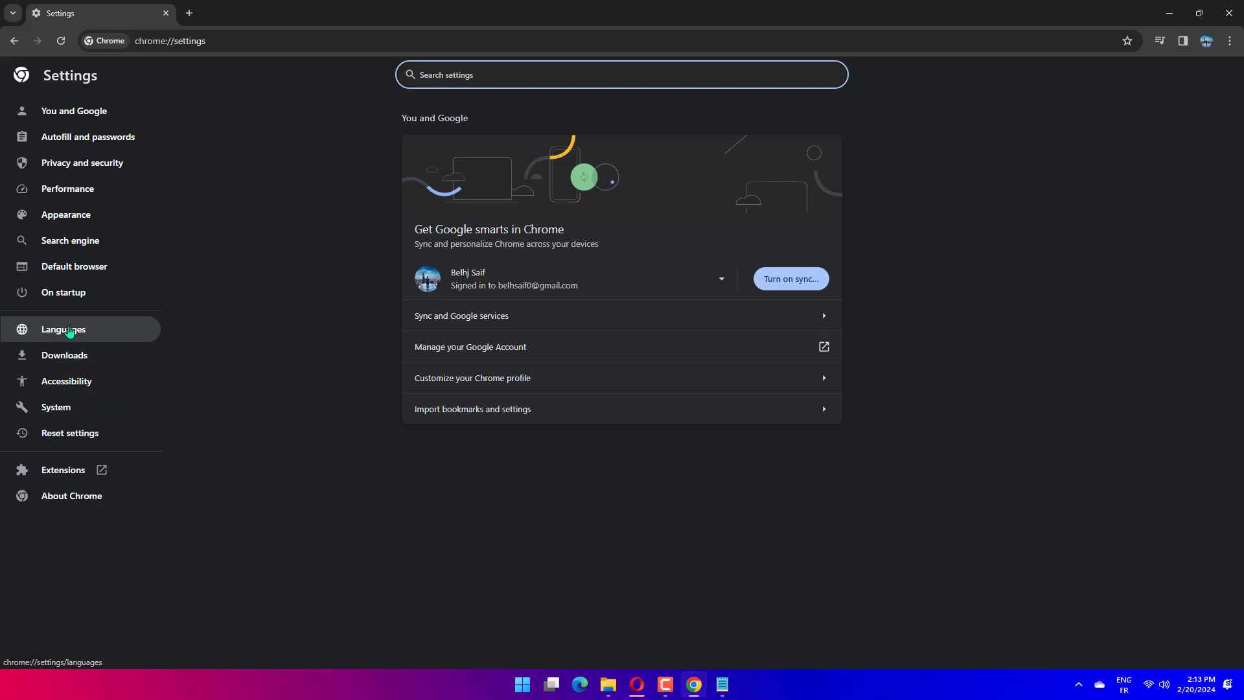
click(55, 163)
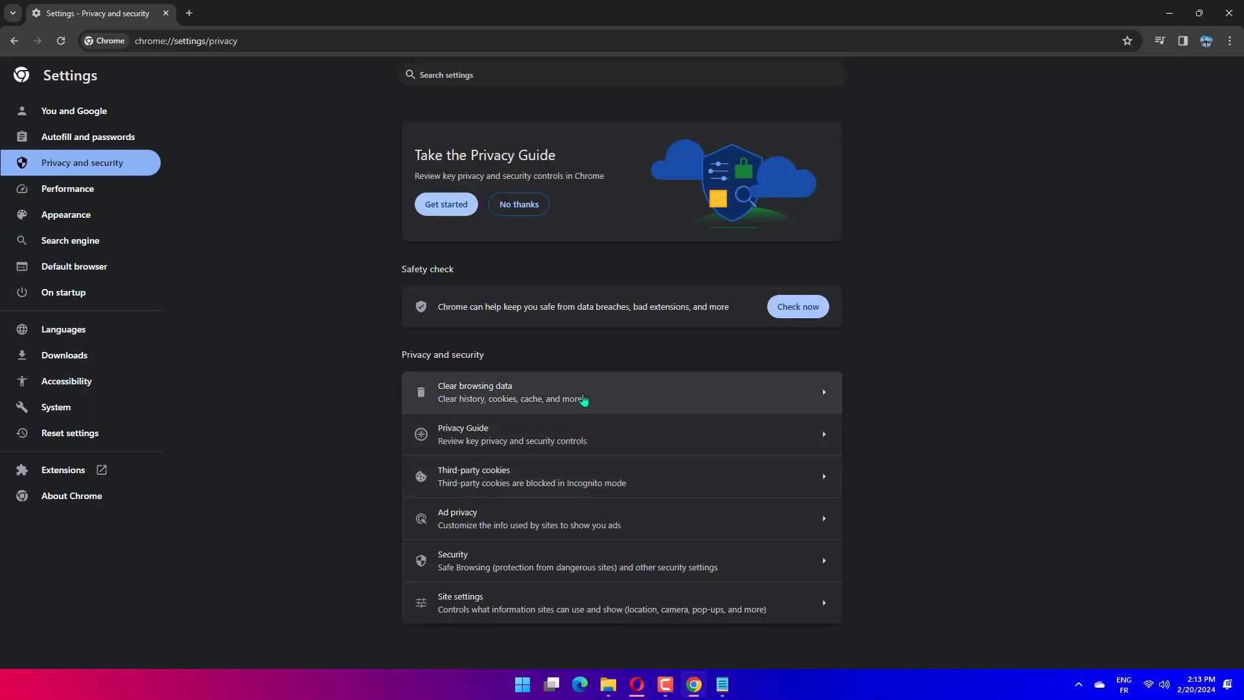
click(583, 399)
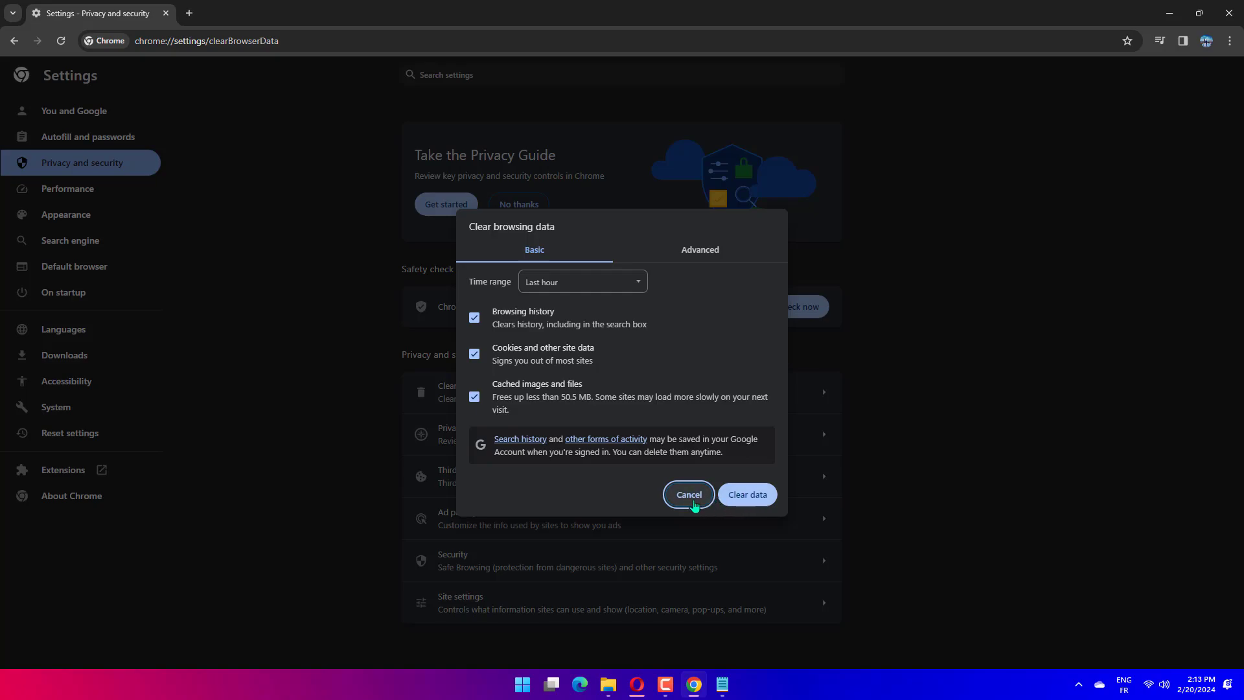
Cancel the clear-data dialog, relaunch Chrome from Start search, and open Manage Extensions
click(695, 507)
click(1226, 13)
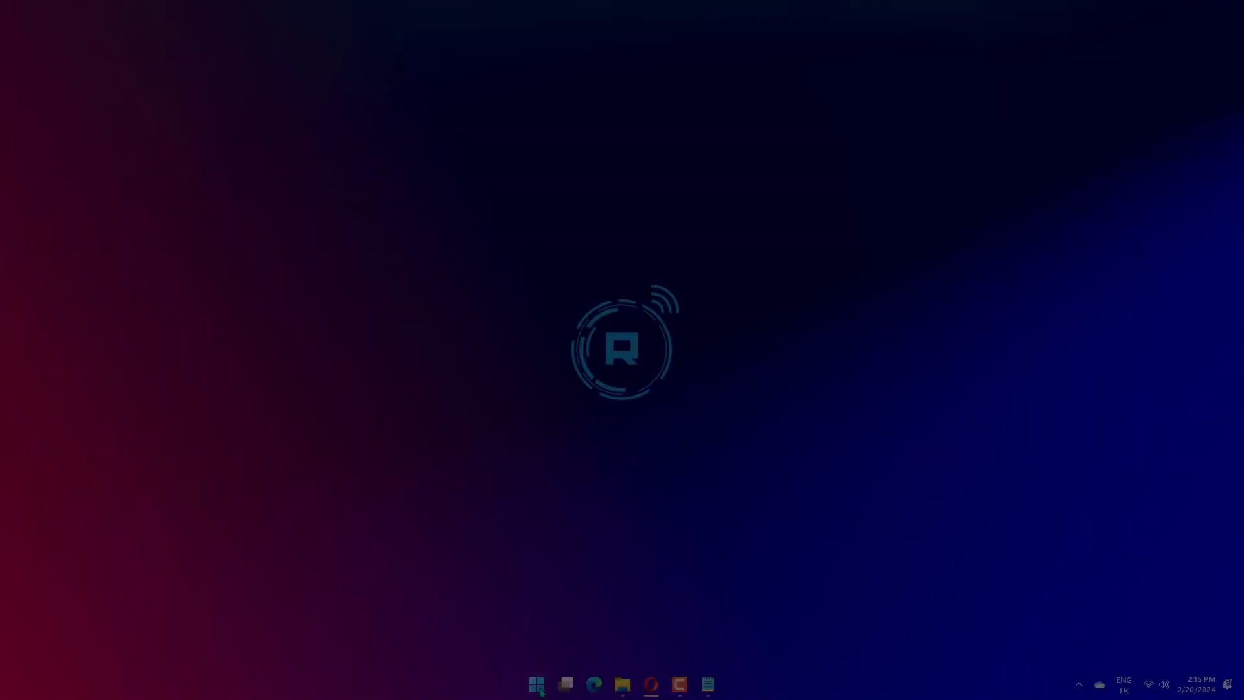
click(536, 685)
text(google )
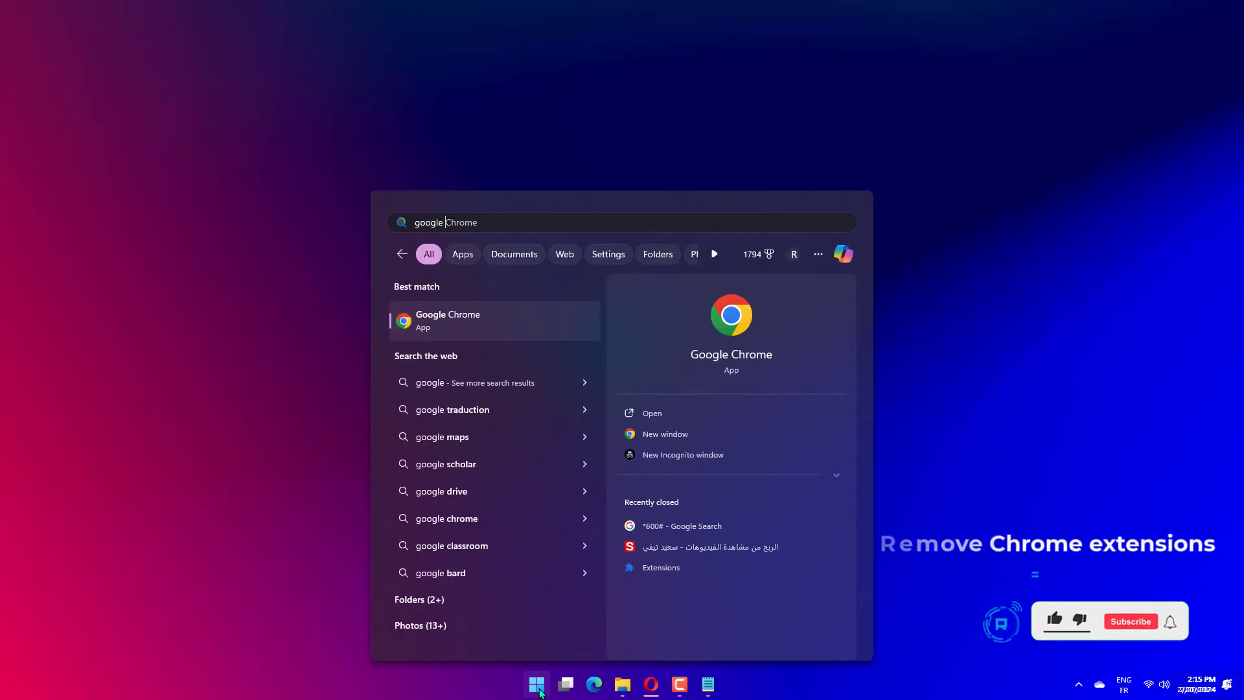
text(chrome)
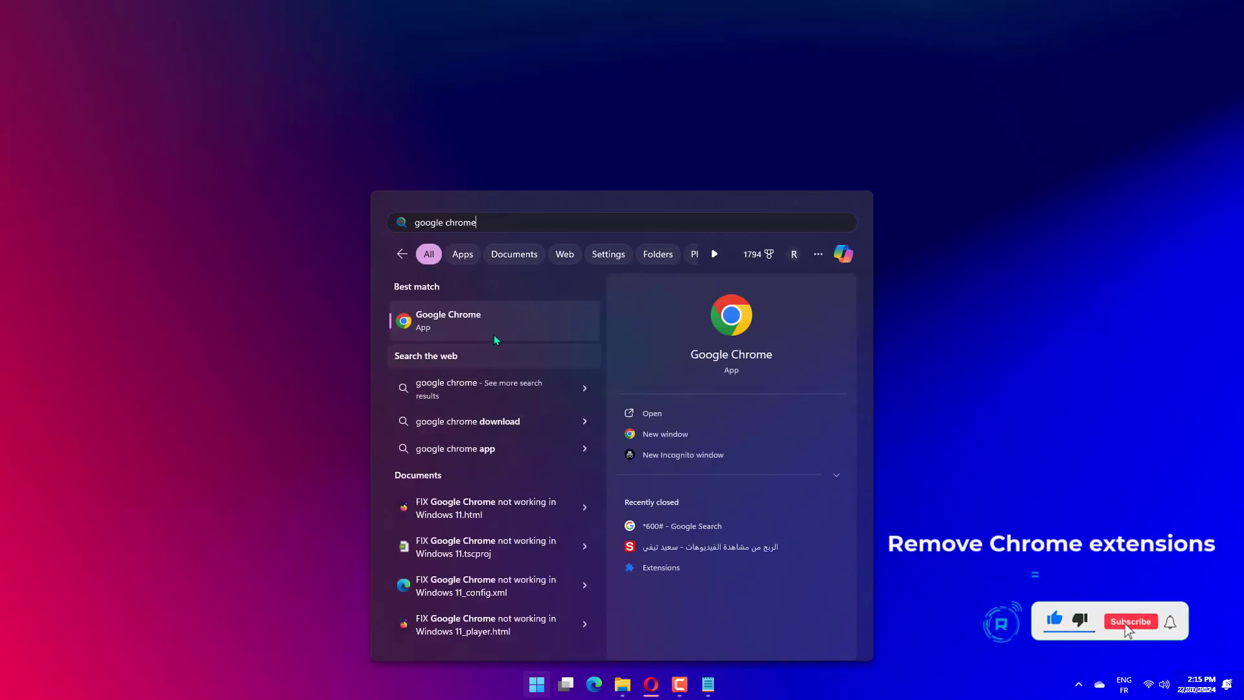
click(513, 323)
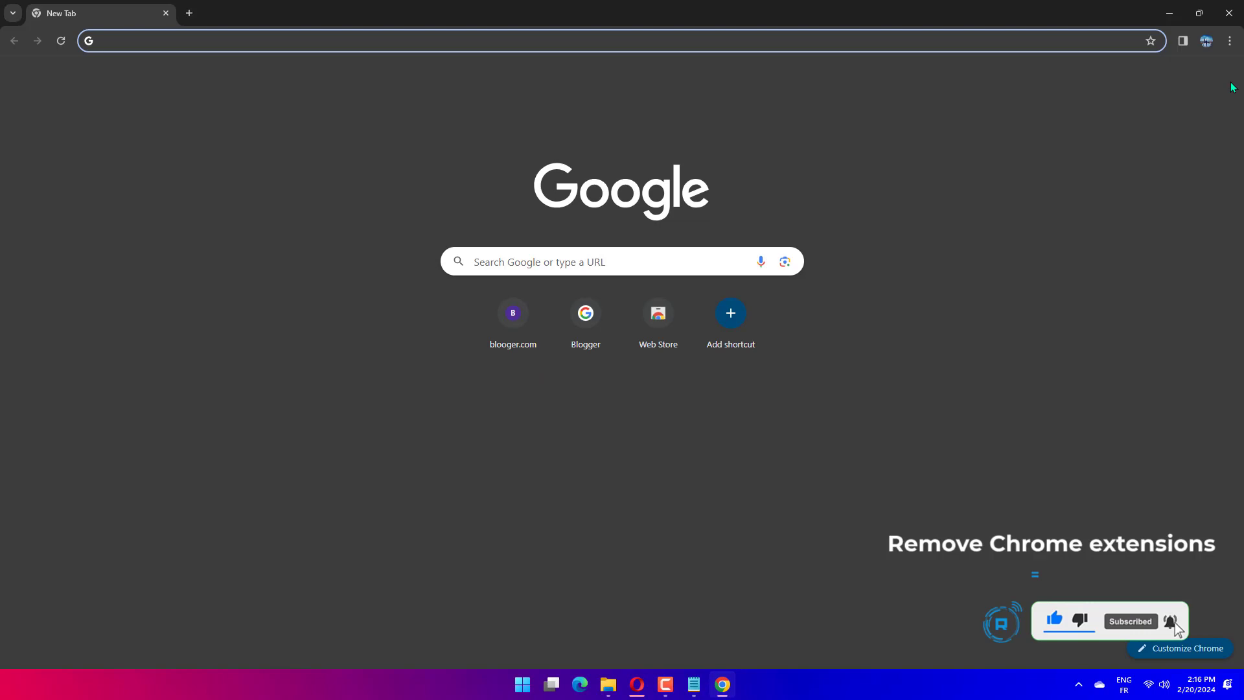
click(1230, 39)
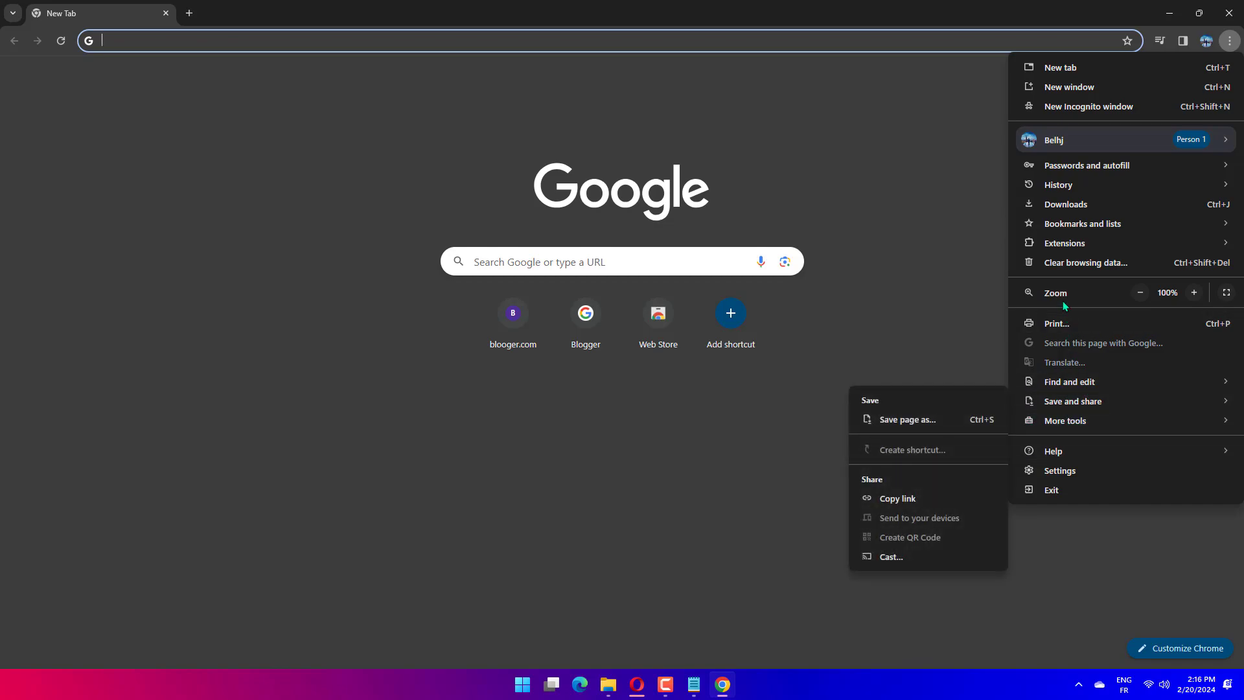
mouse_move(1064, 243)
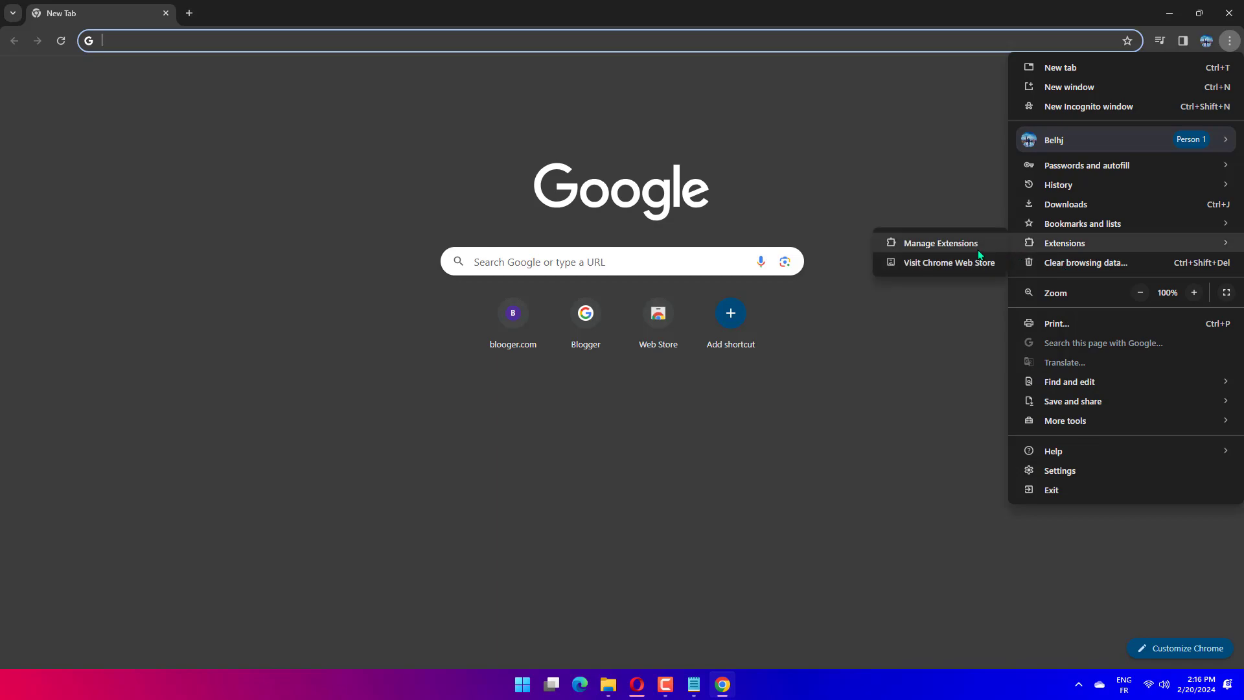
click(978, 250)
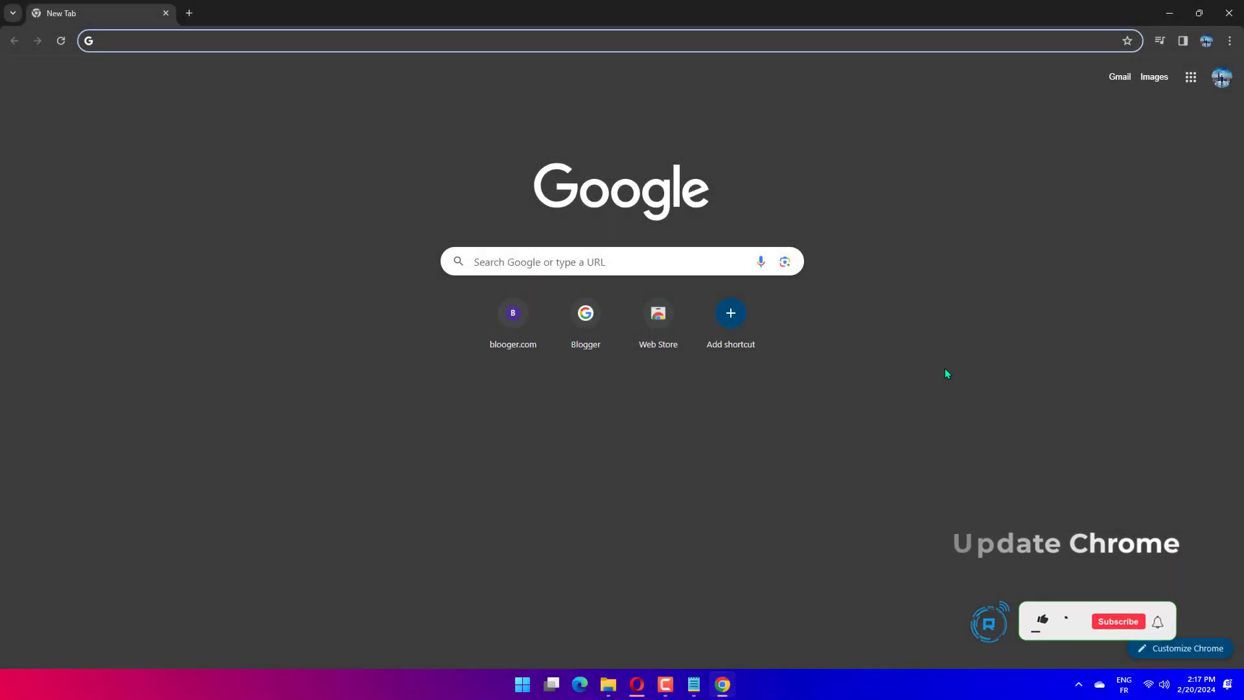
Go to Settings > About Chrome so Chrome checks for updates and confirms it's current
click(1229, 41)
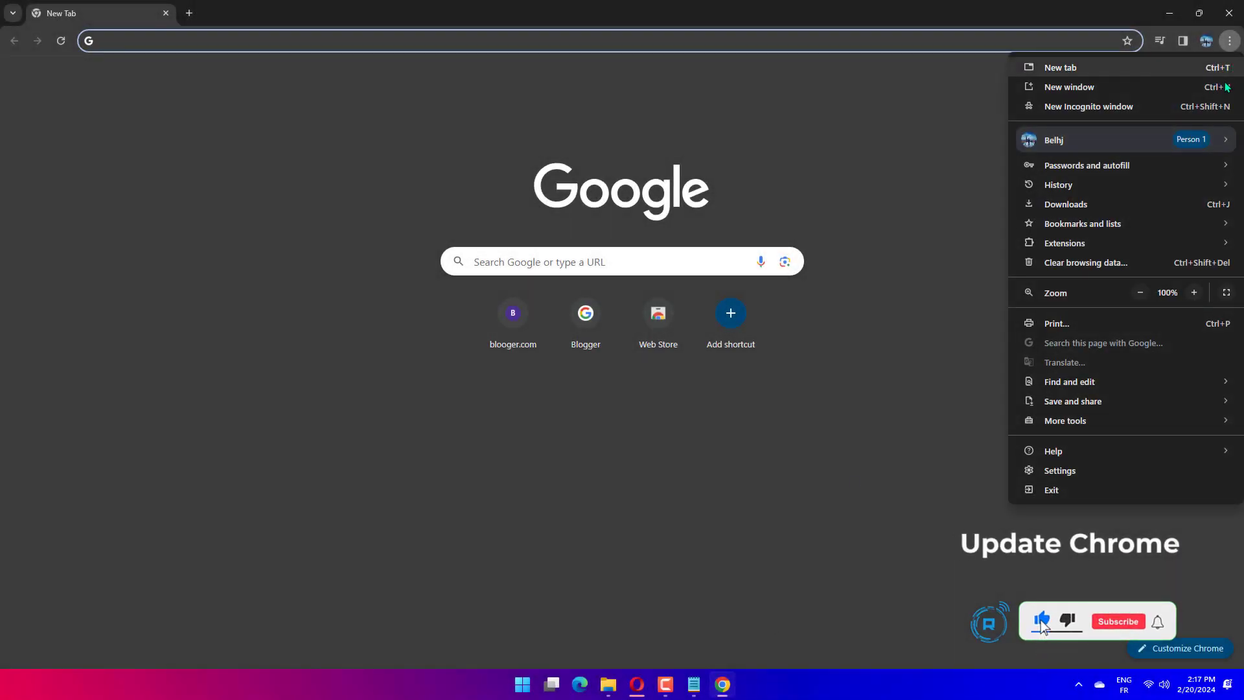
click(1079, 471)
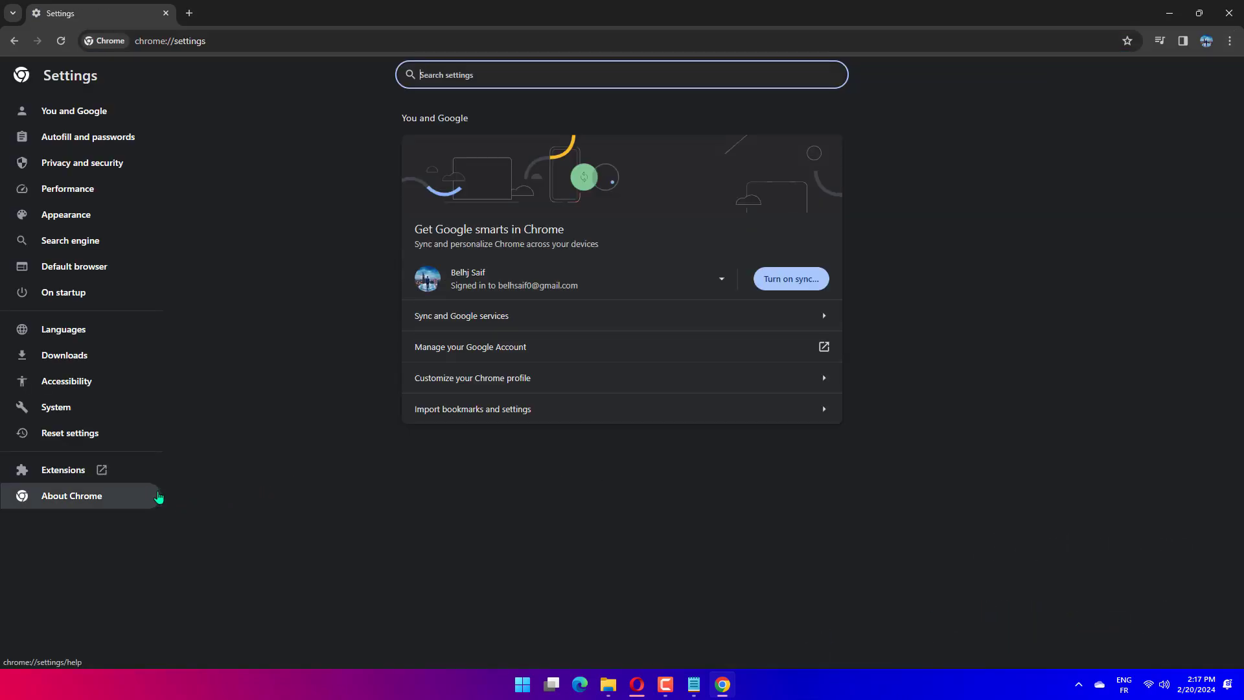
click(158, 497)
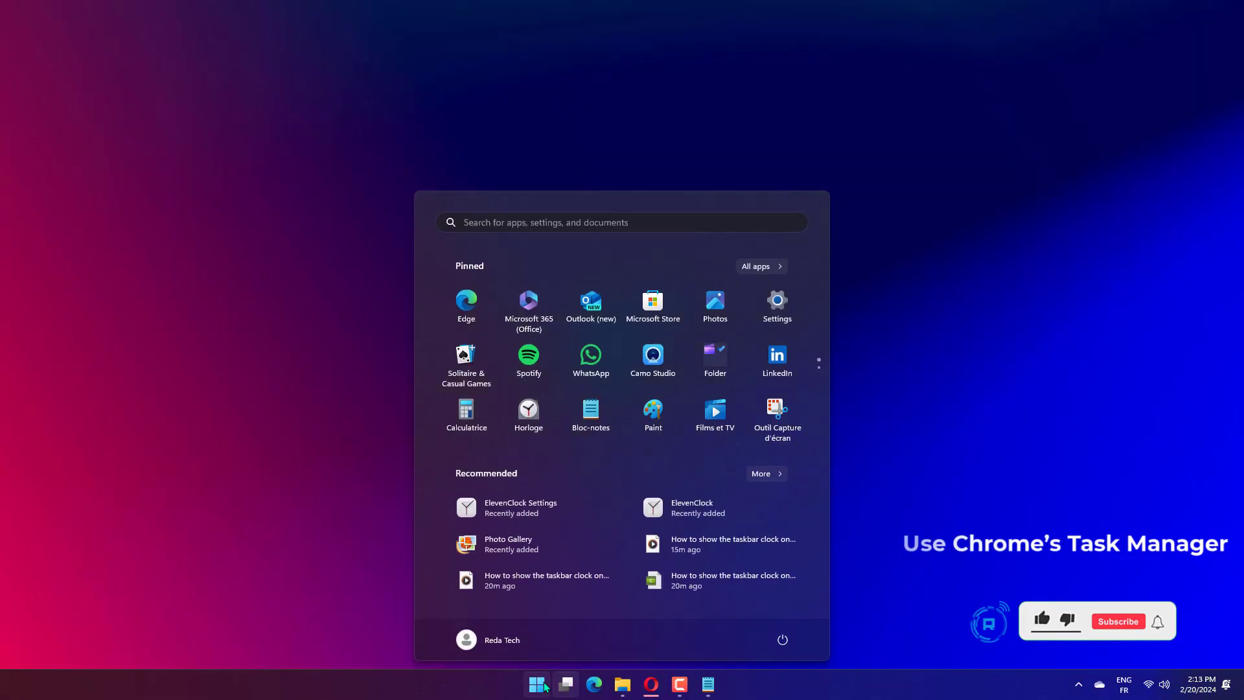
text(go)
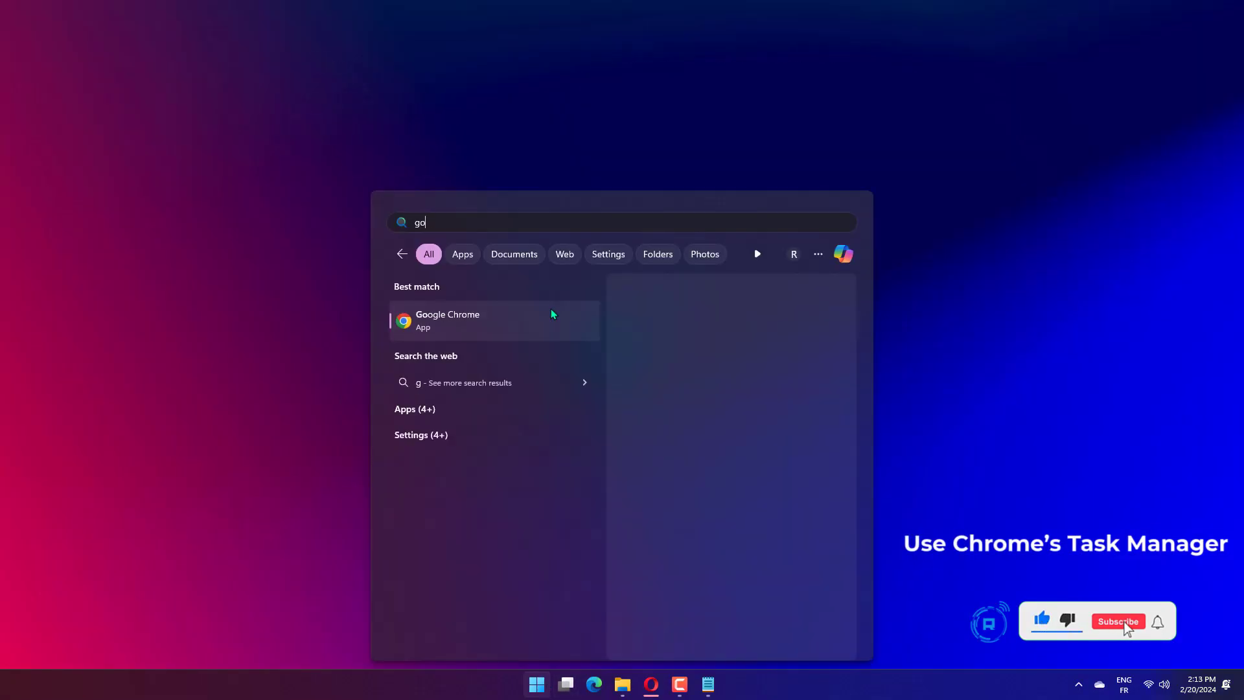
text(o)
Launch Google Chrome from the Start search results for 'goo'
click(551, 308)
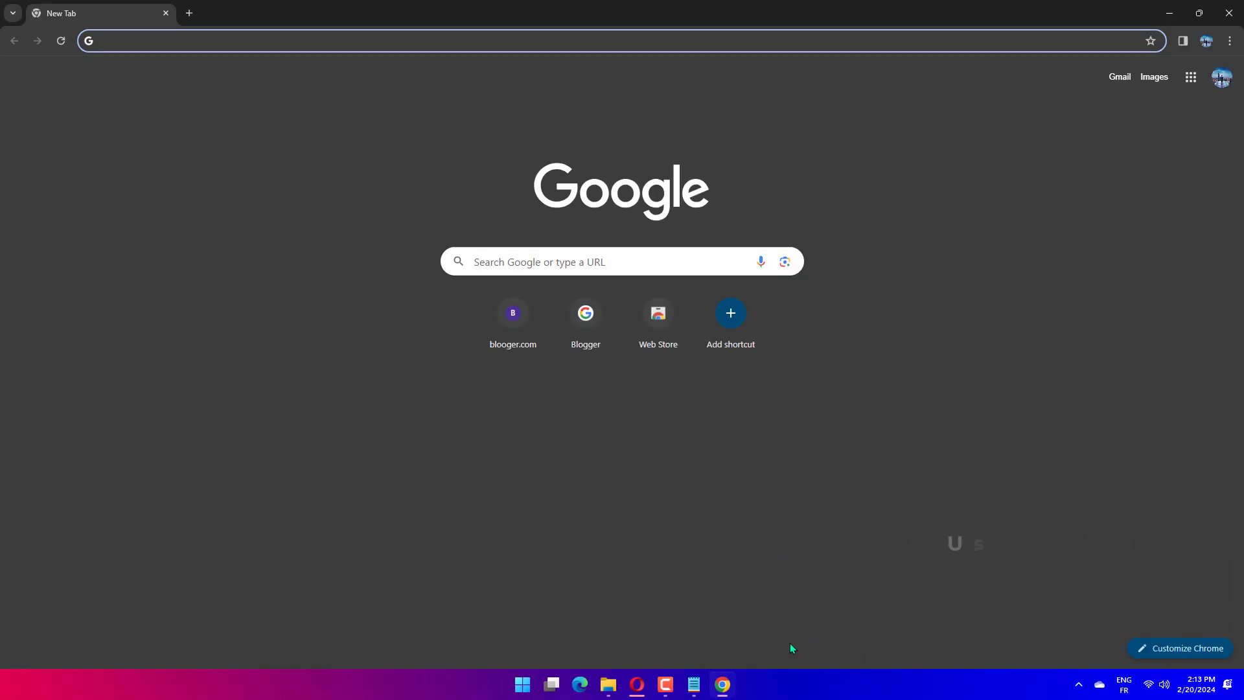
End the 'Tab: New Tab' process in Chrome's More tools task manager, then close that window
click(1231, 41)
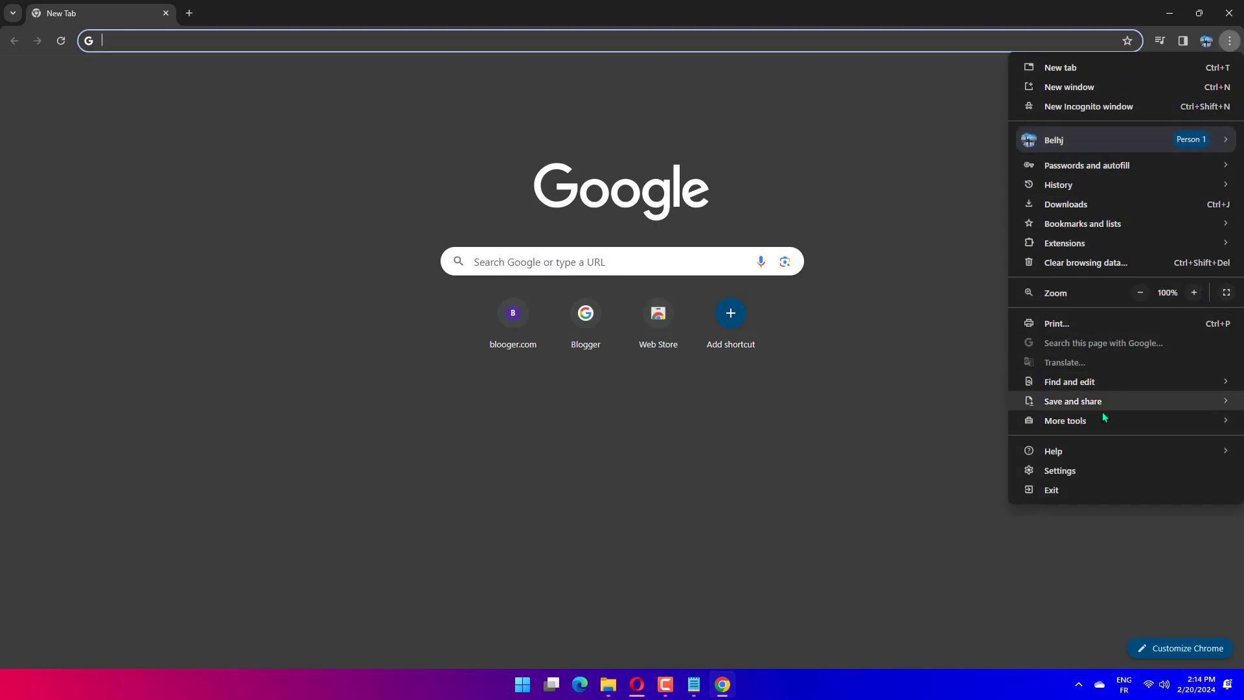
mouse_move(1065, 420)
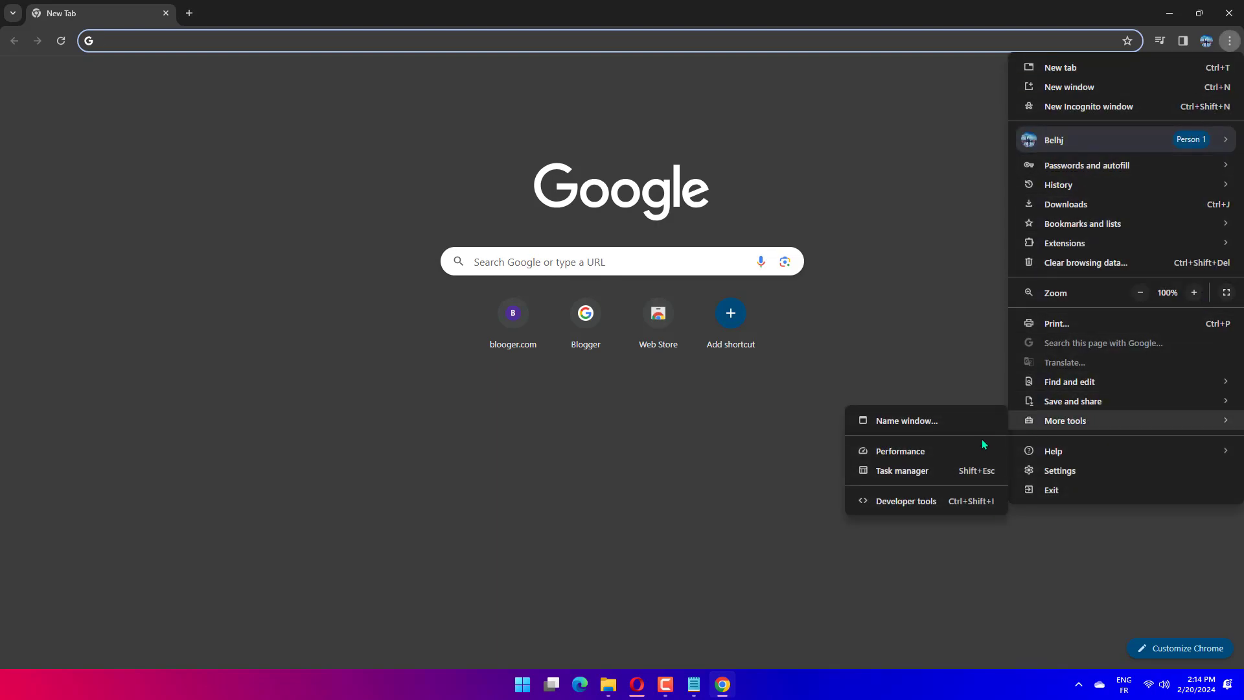
click(924, 471)
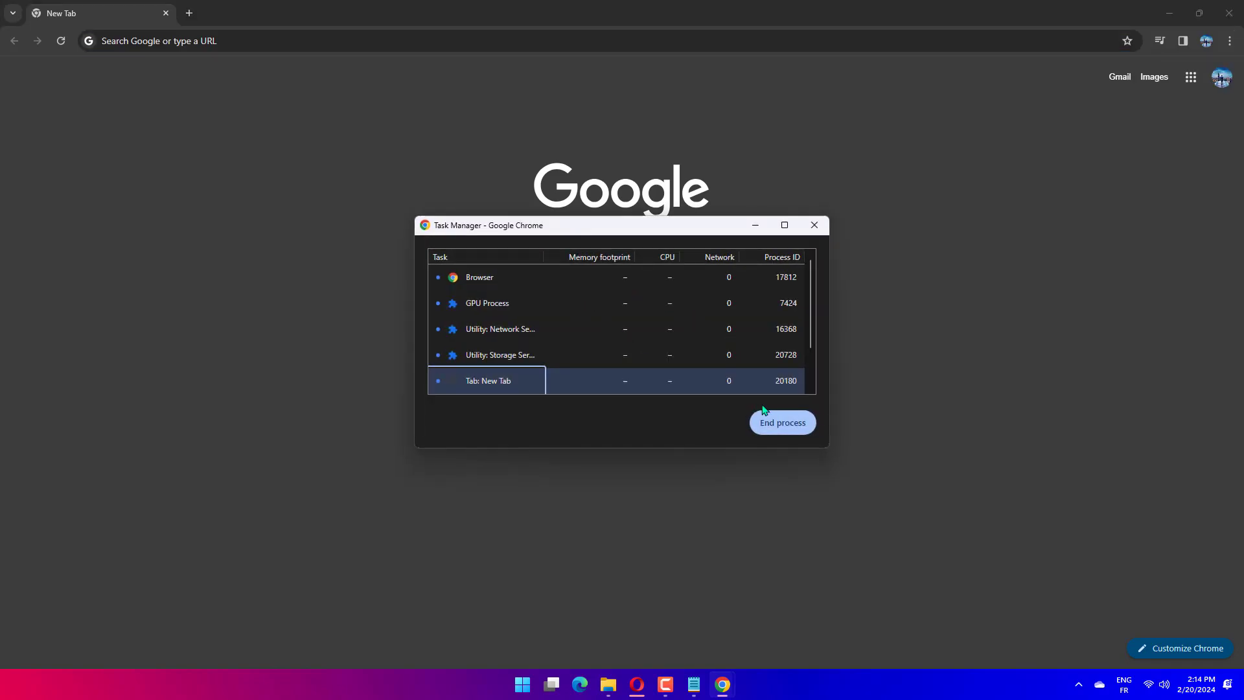
click(785, 426)
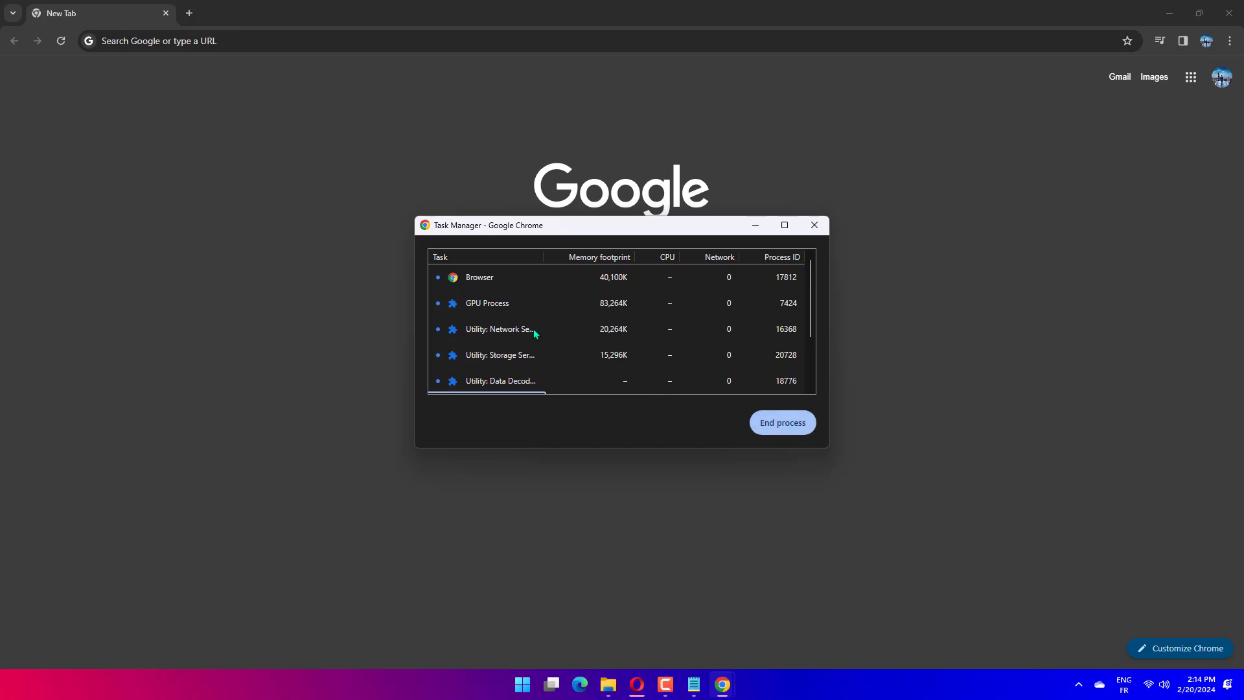
click(510, 327)
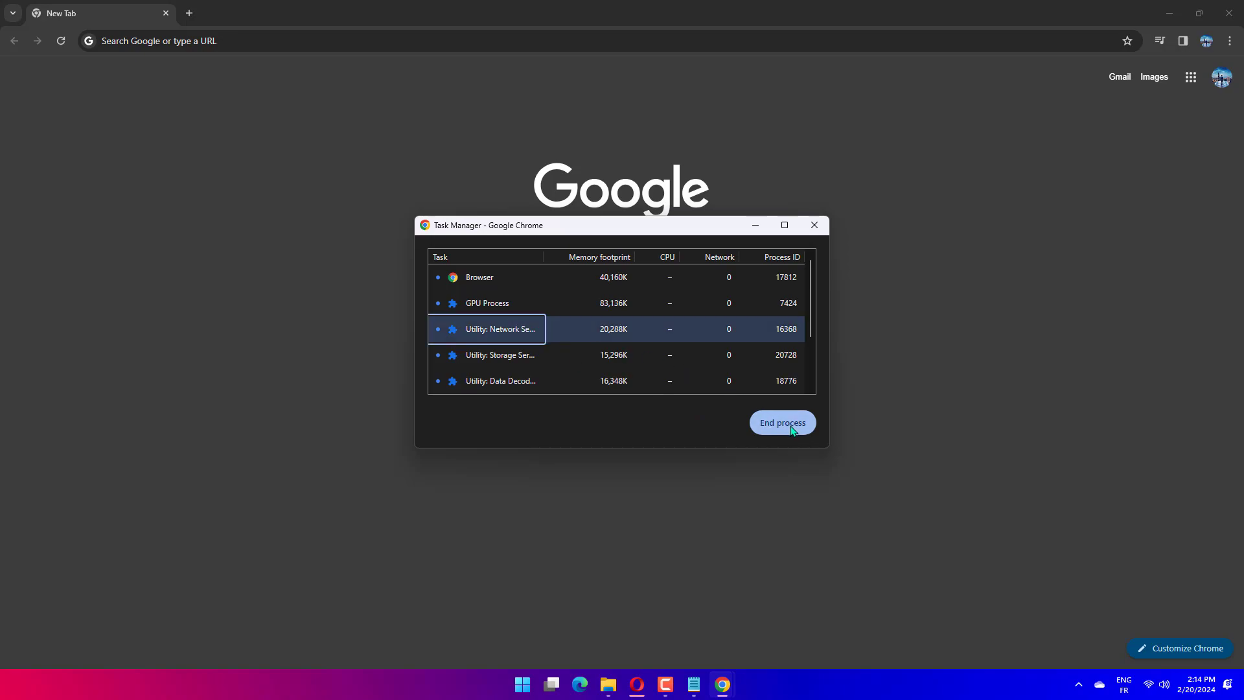
click(813, 224)
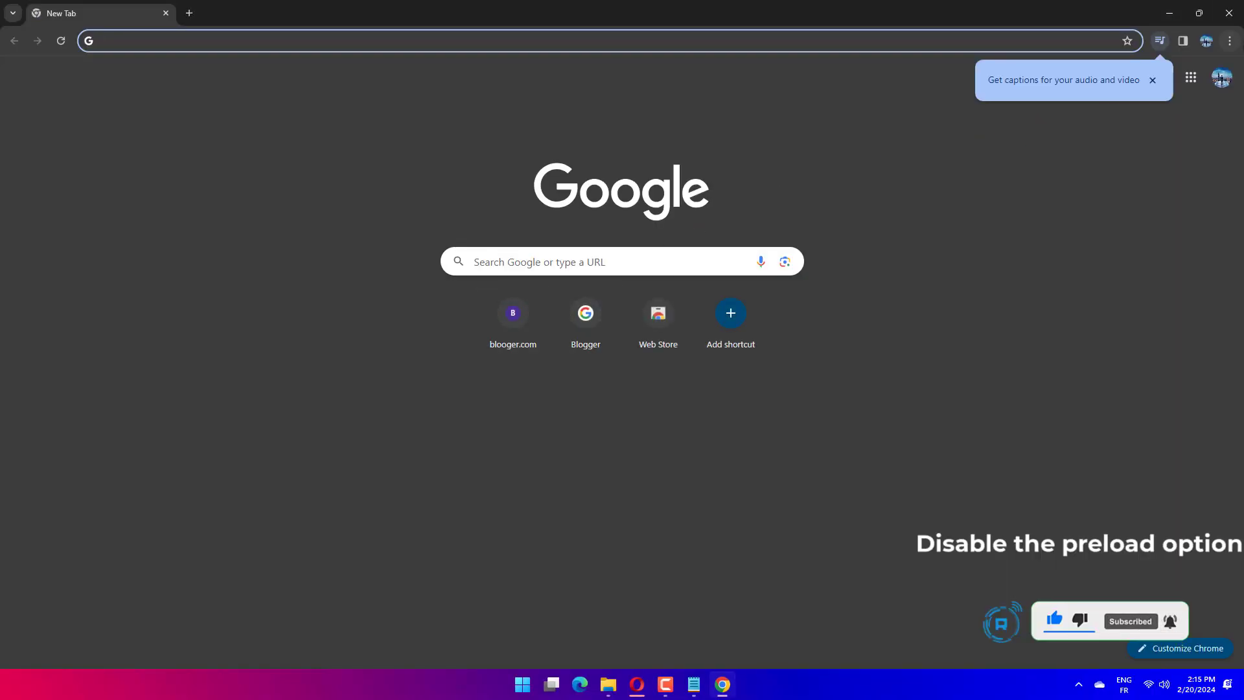
Go to Settings > Privacy and security > Third-party cookies, where cookies are blocked only in Incognito
click(1229, 40)
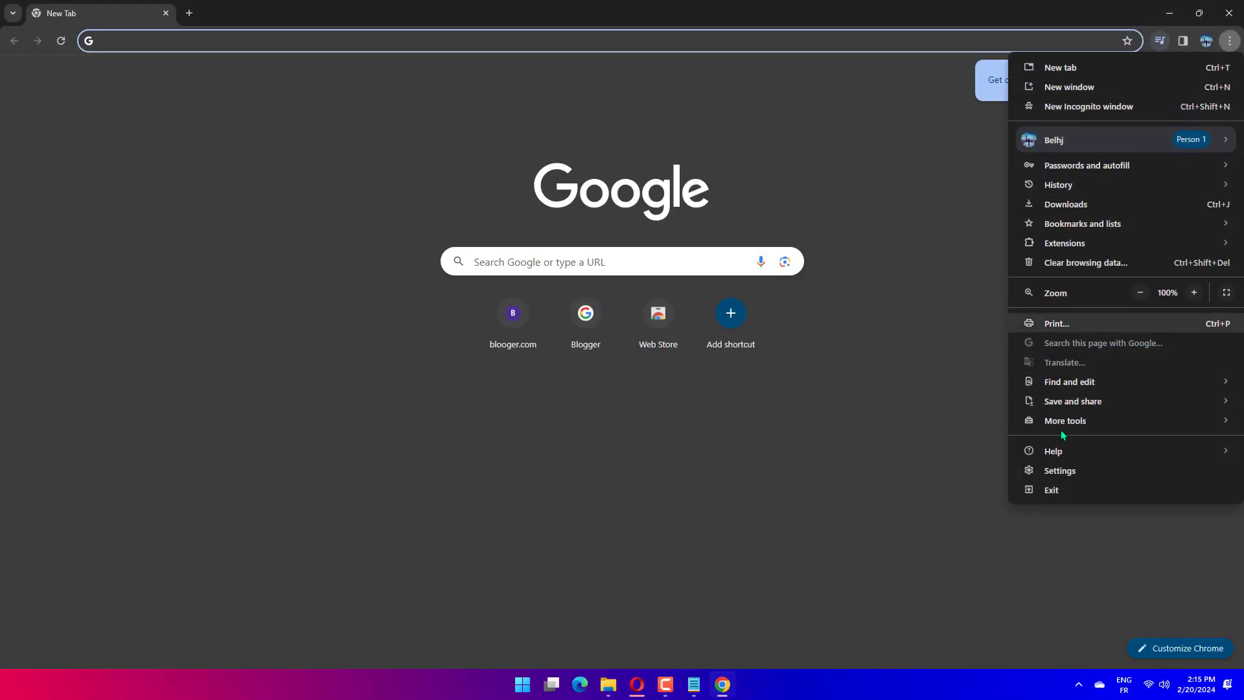
click(1059, 471)
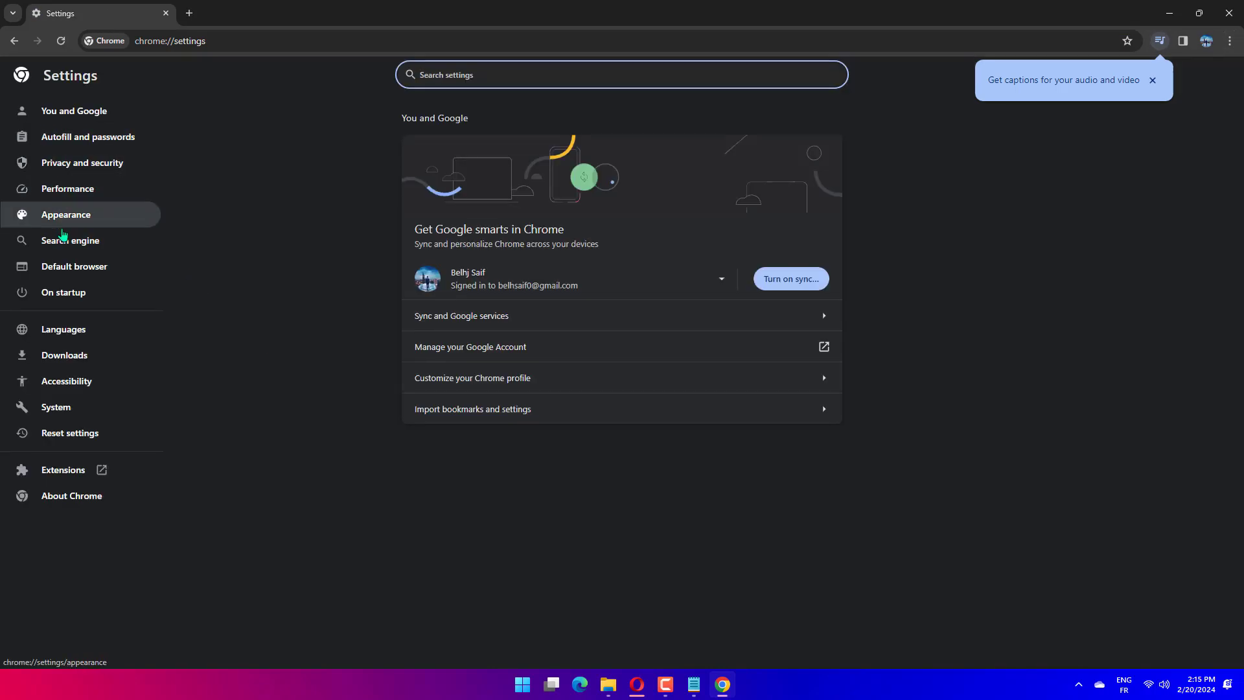
click(124, 170)
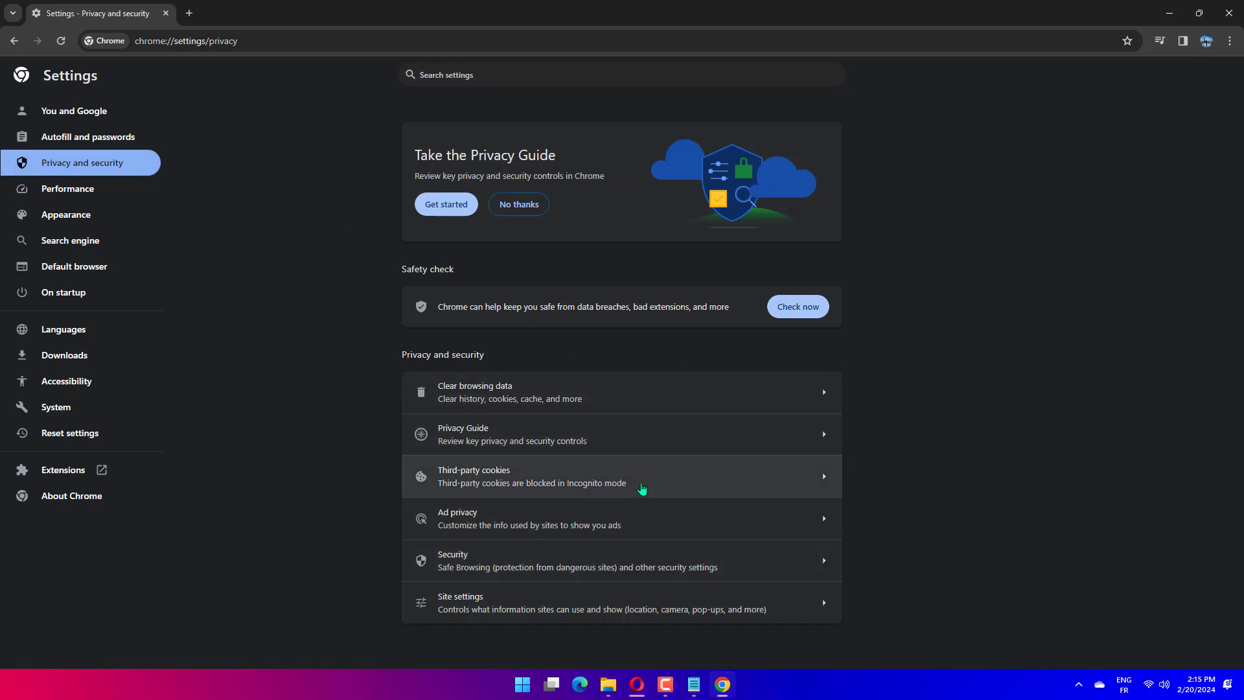
click(641, 487)
scroll(584, 448, down, 3)
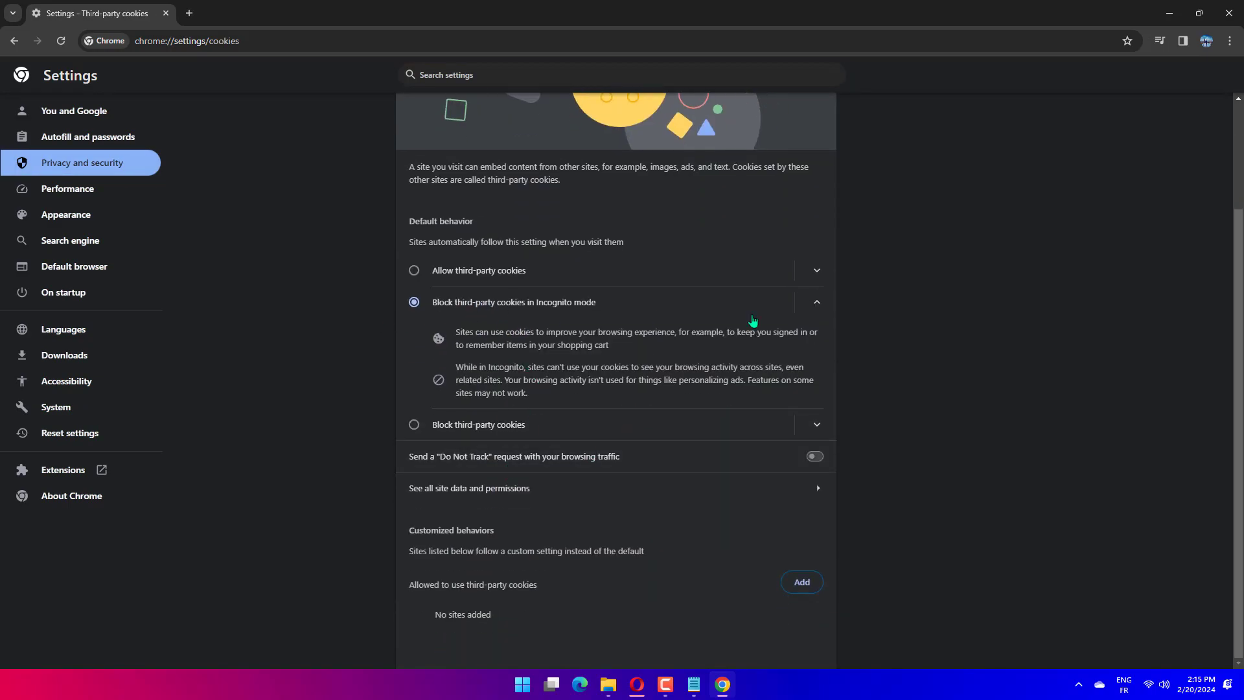